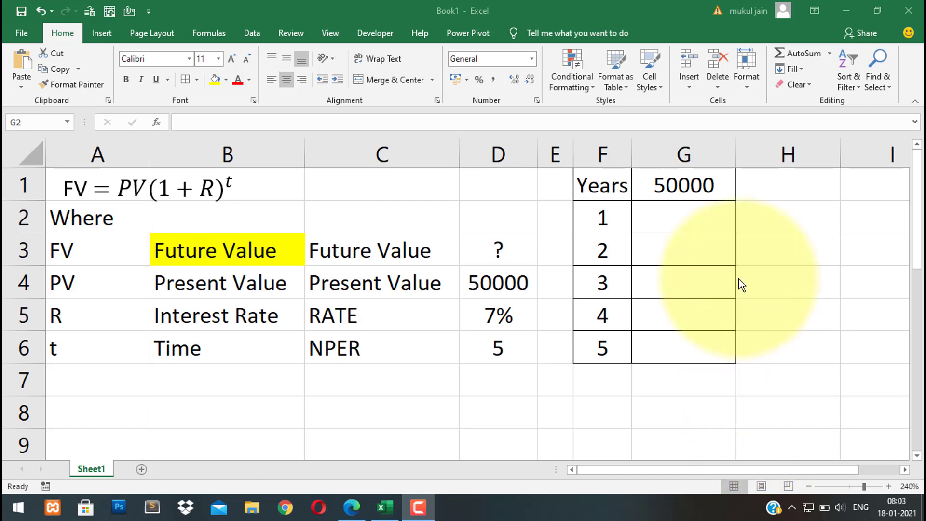
Enter =G1+G1*7% in G2 so year 1 shows 53500.
click(710, 192)
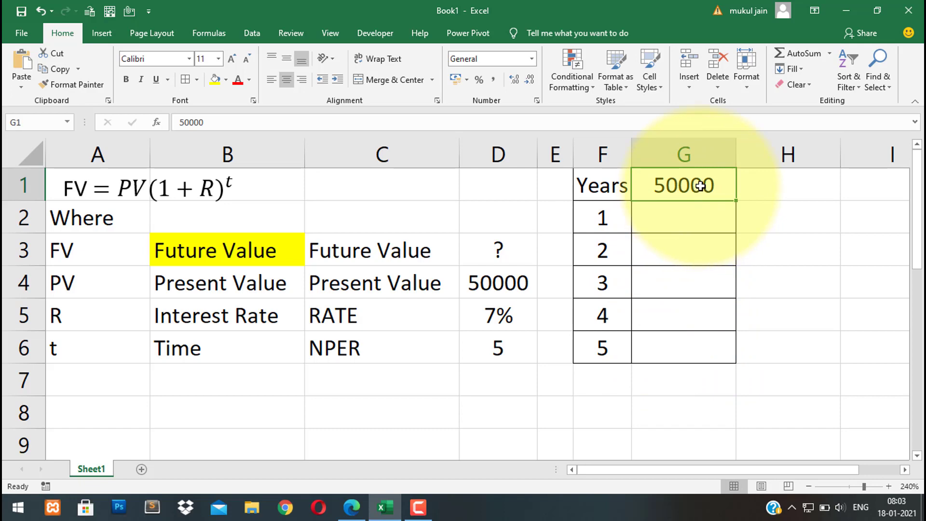
mouse_move(702, 186)
mouse_down()
mouse_move(701, 313)
mouse_move(692, 351)
mouse_up()
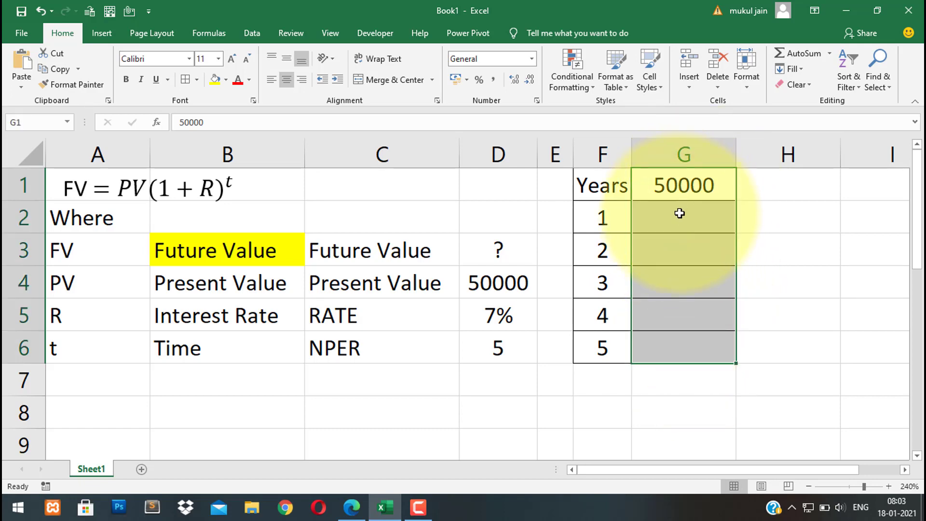
click(663, 203)
click(681, 186)
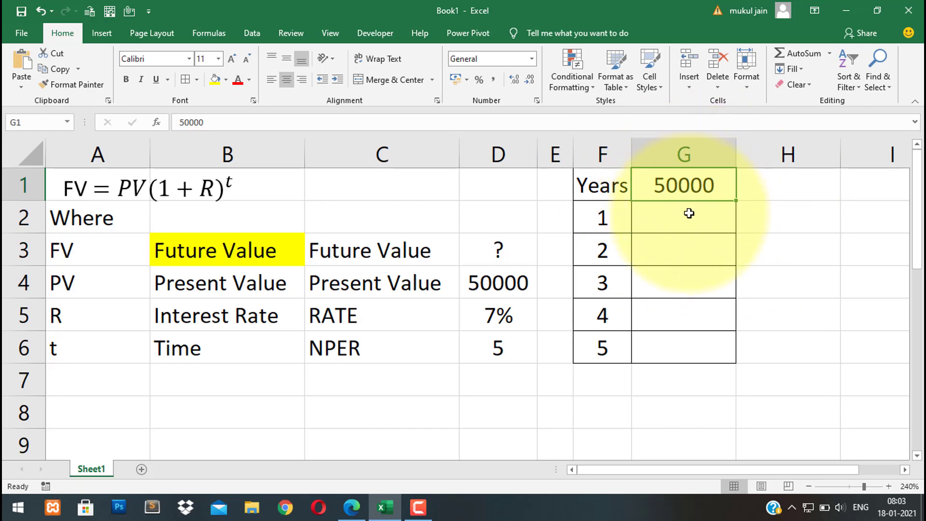
click(689, 210)
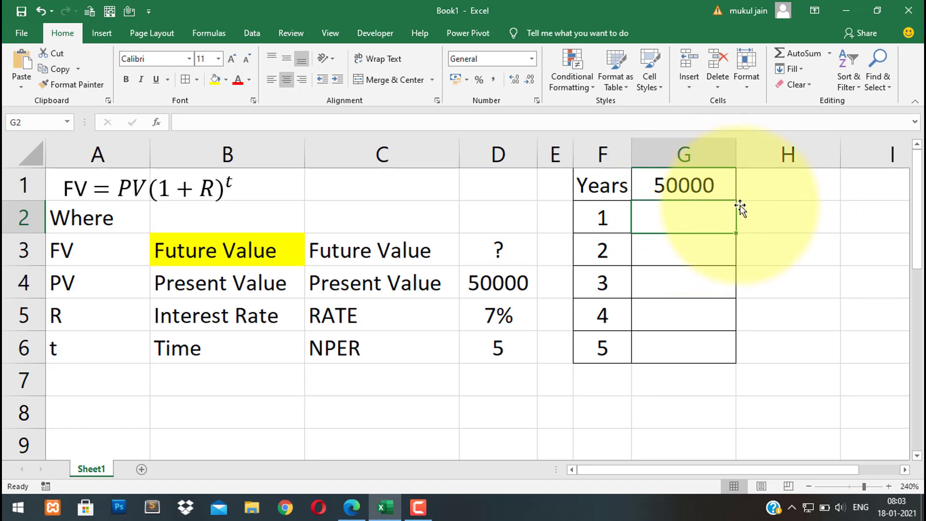
text(=)
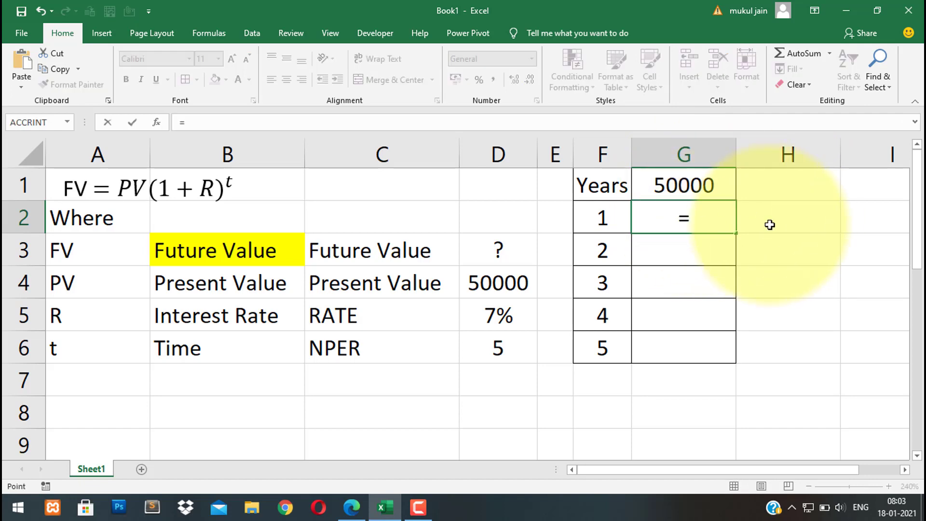
key(Up)
text(+)
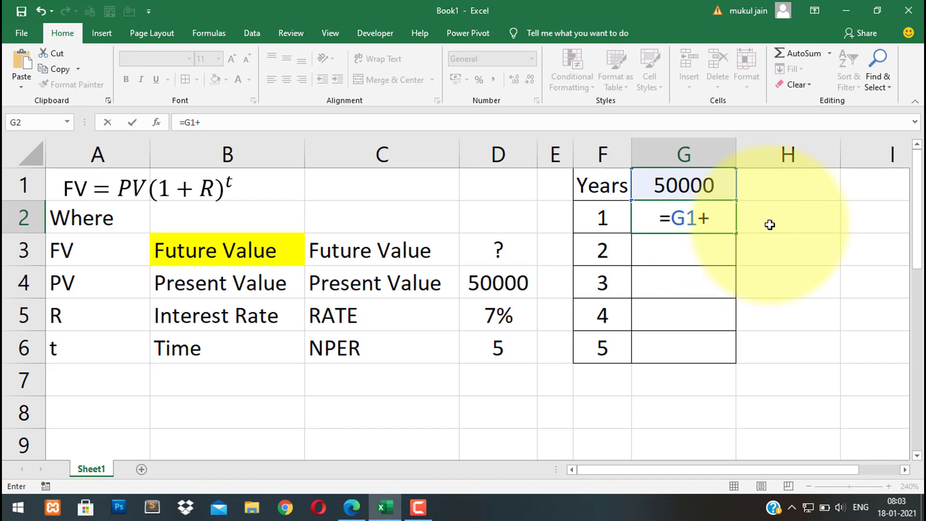
key(Up)
text(*)
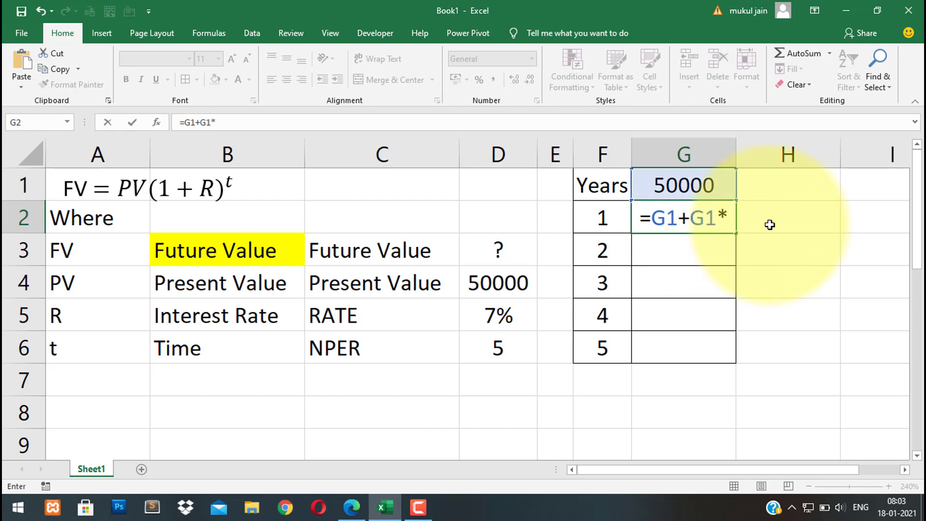
text(7%)
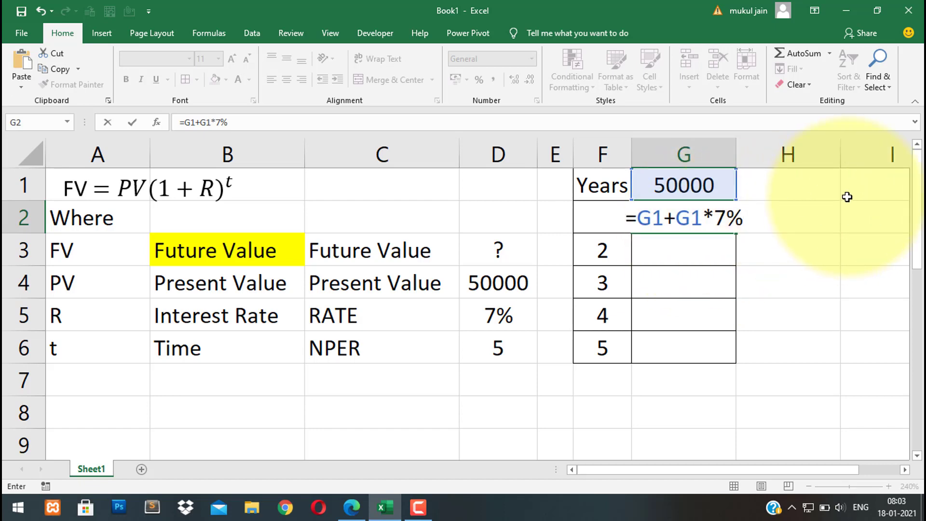
key(ctrl+Return)
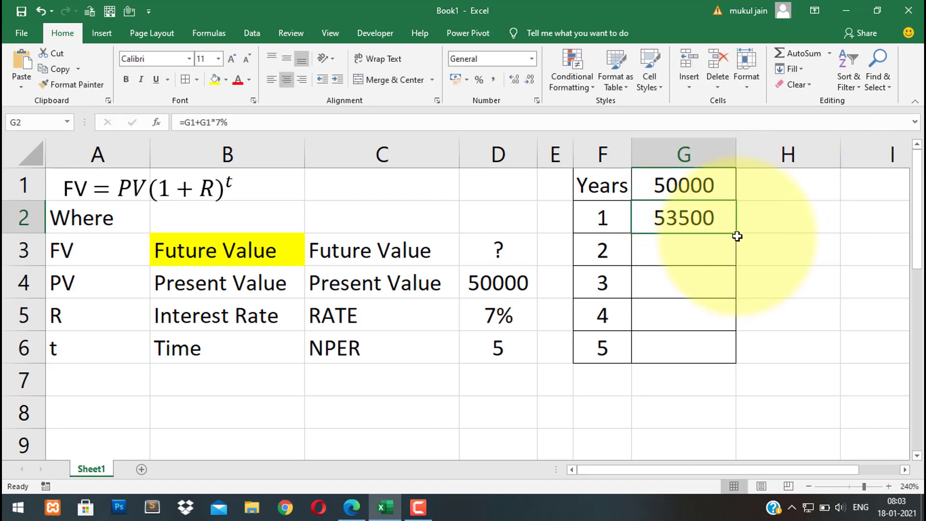
Fill the year 1 formula down to G6 and check that G6 reads =G5+G5*7%.
drag(731, 235, 728, 364)
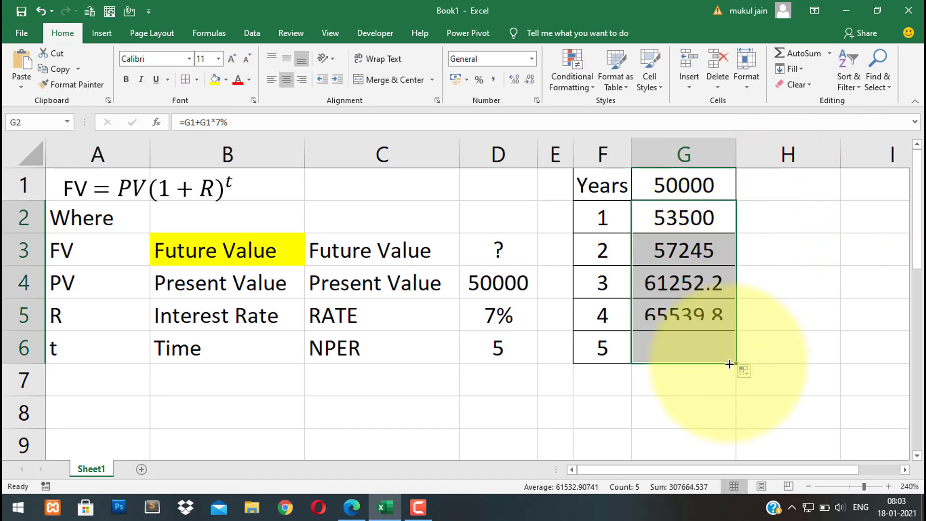
click(711, 352)
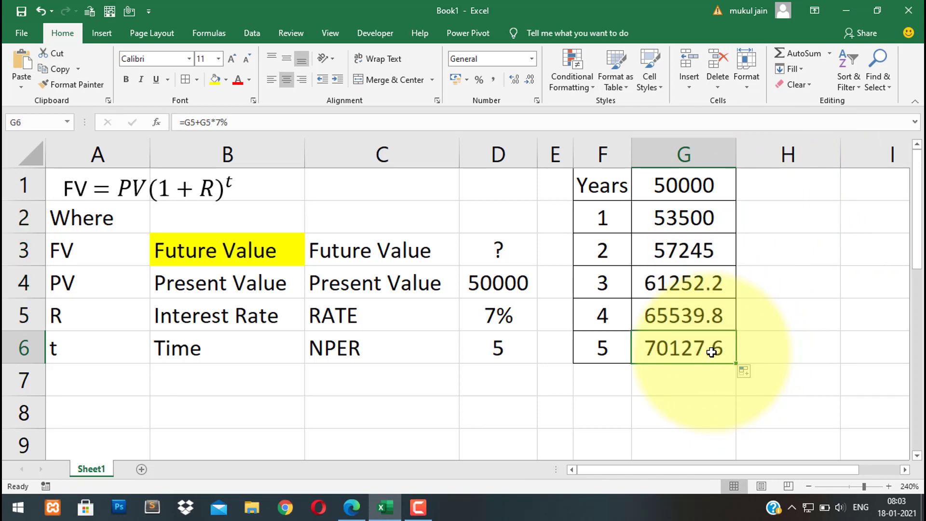
double_click(711, 352)
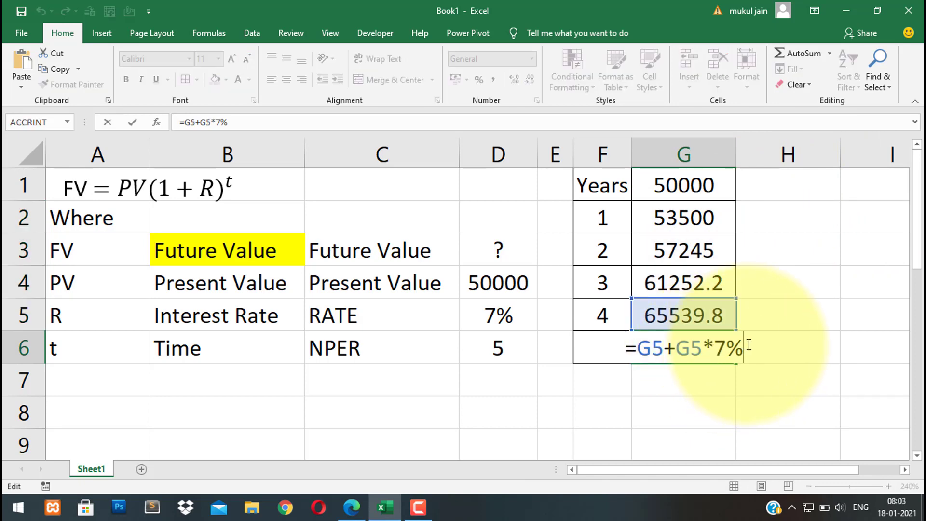
key(Escape)
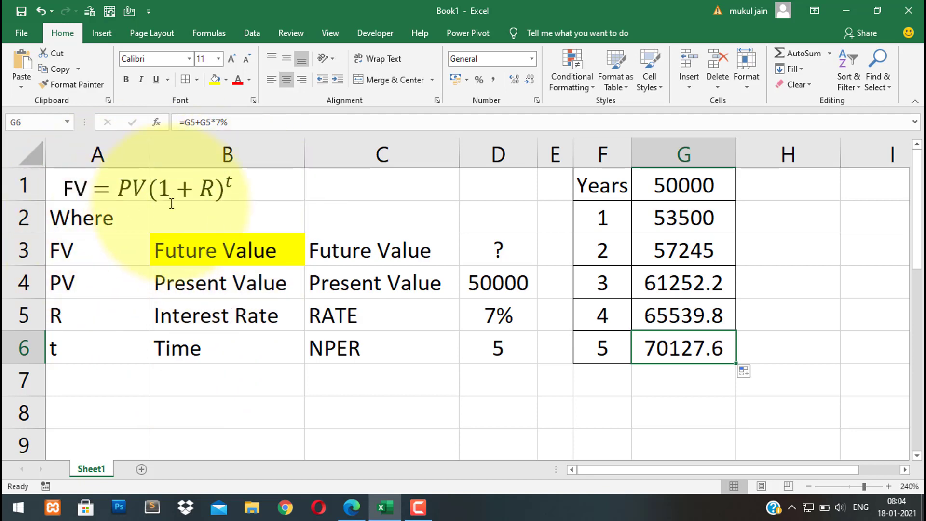
Enter =50000*(1+7%)^5 in C1, returning 70127.58654.
click(343, 184)
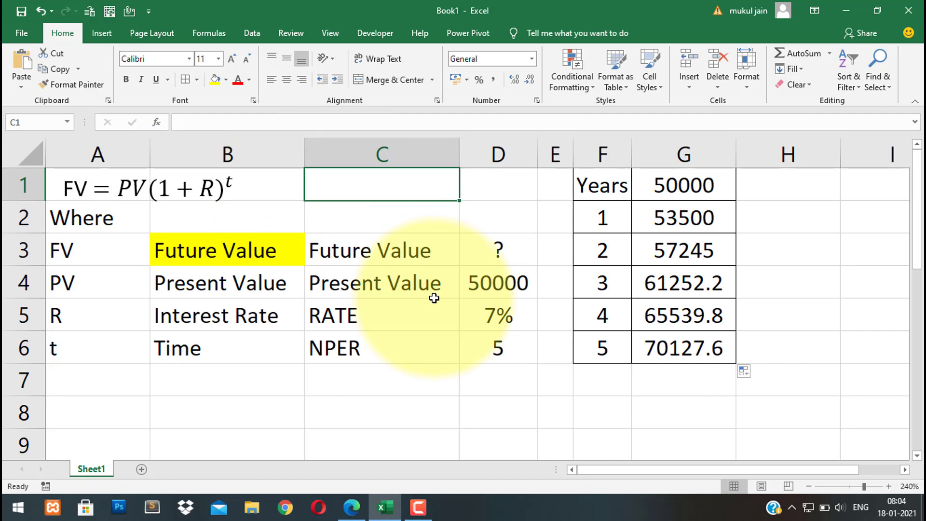
text(=)
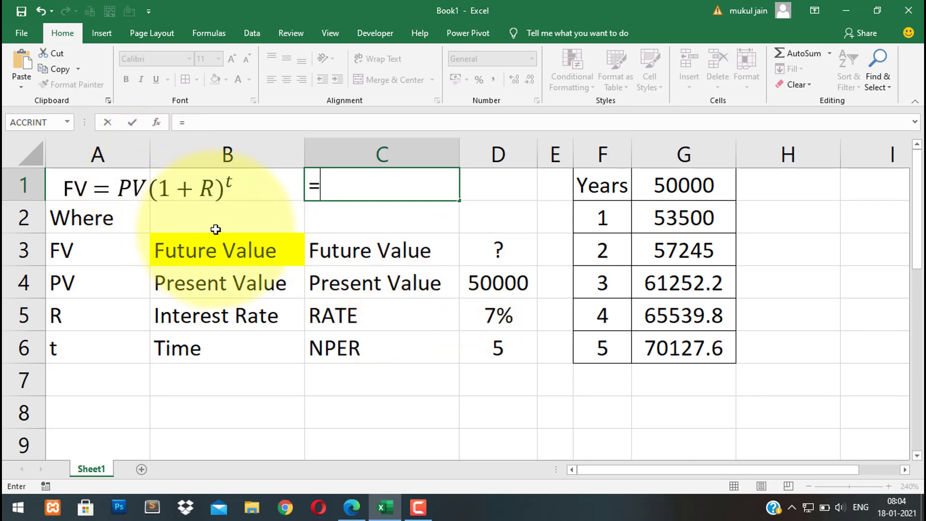
text(5)
text(0000)
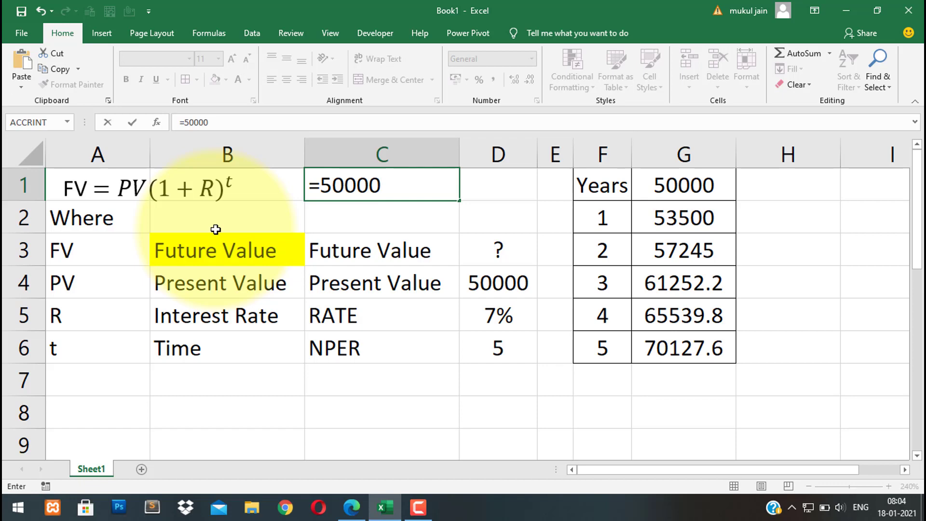
text(*)
text(()
text(1+)
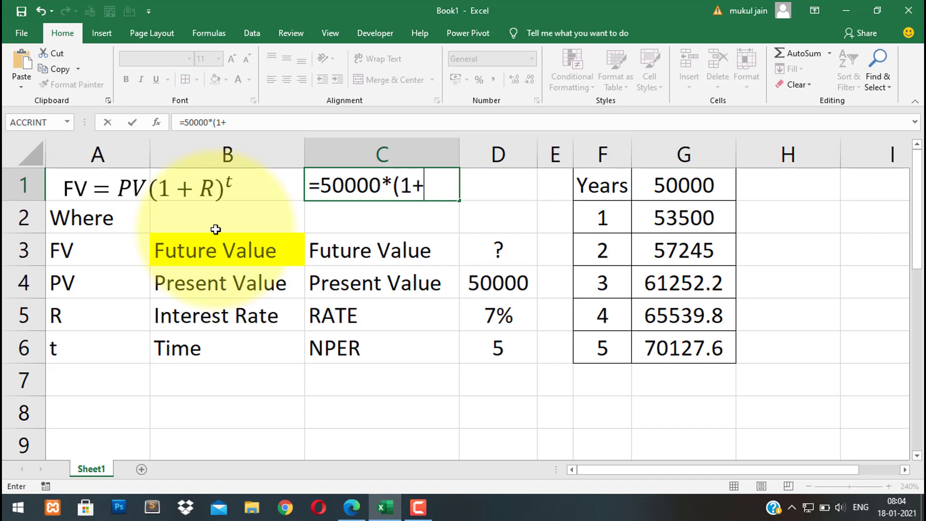
text(7%)
text())
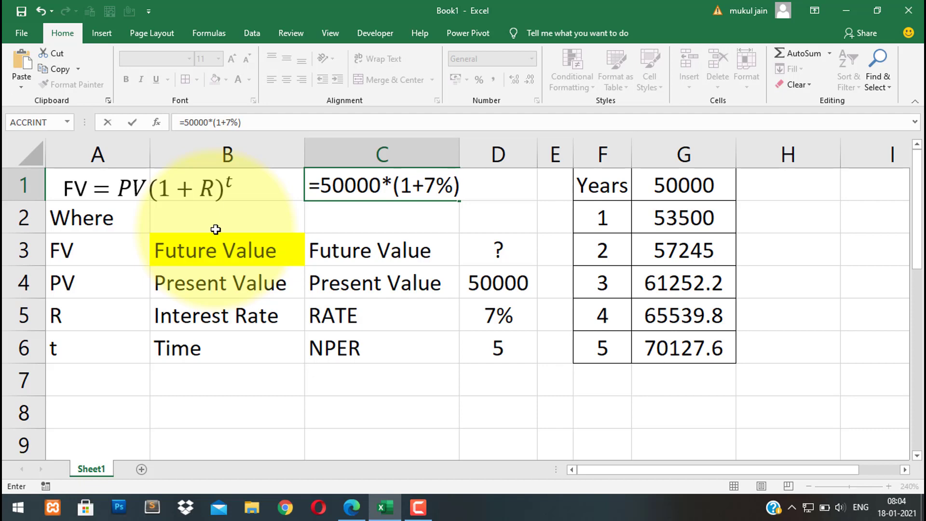
text(^)
text(5)
key(Return)
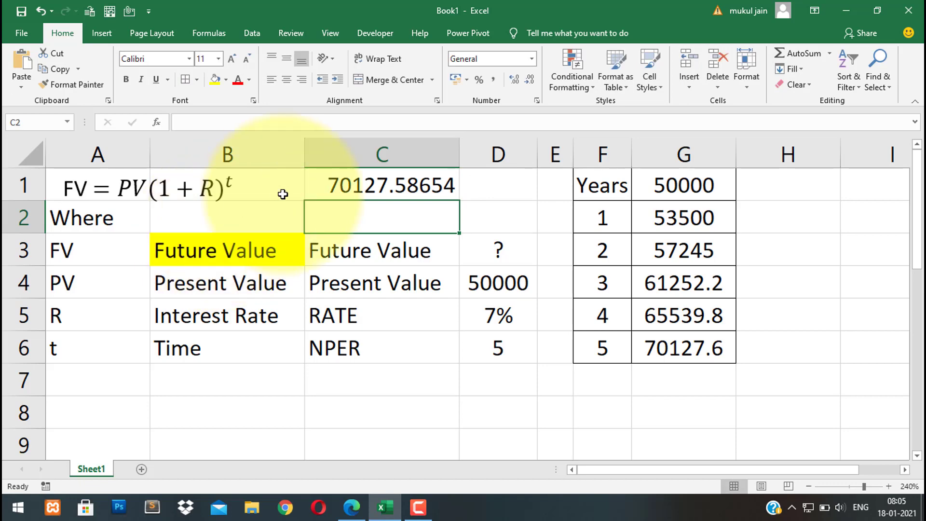
Reduce C1's displayed decimals so it shows 70127.6.
click(390, 185)
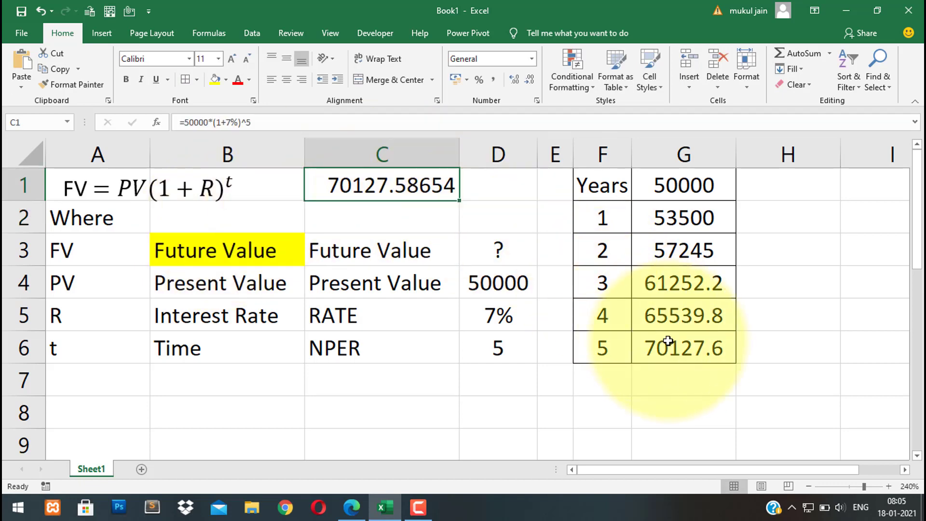
click(682, 347)
click(430, 183)
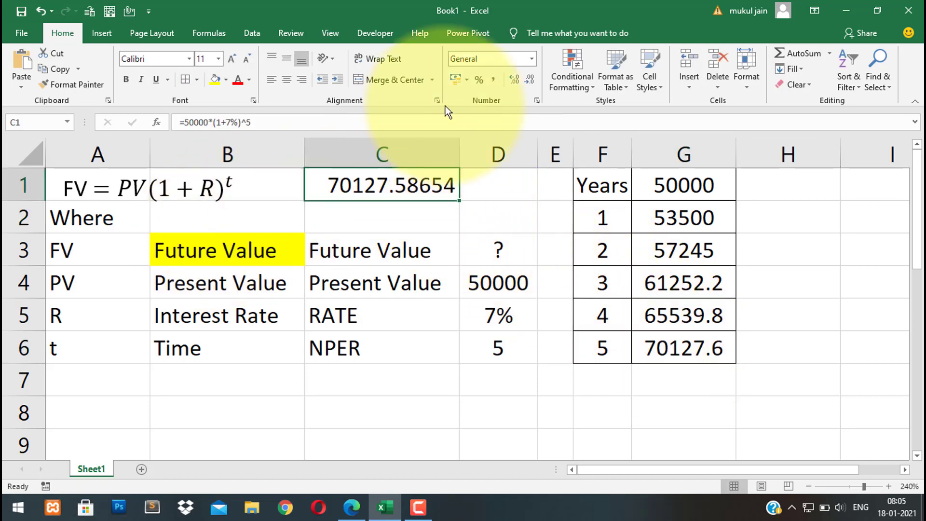
click(529, 82)
click(529, 82)
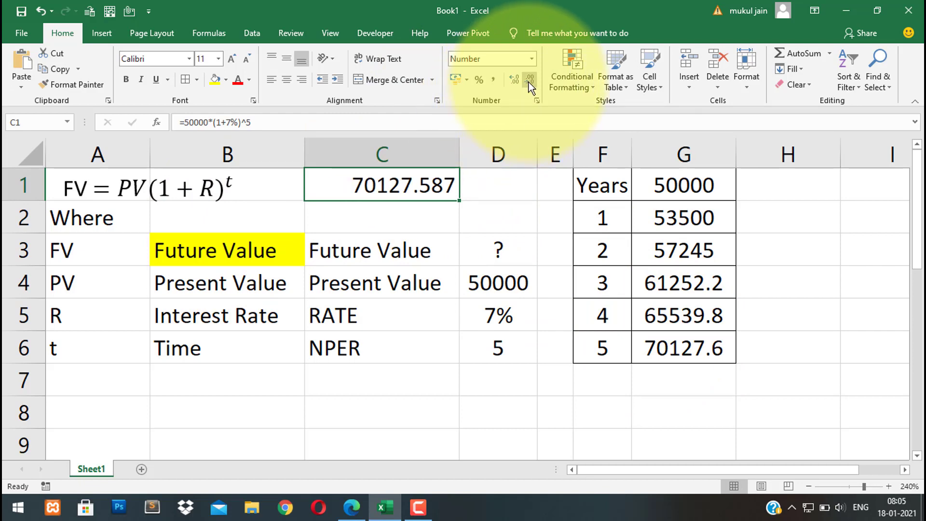
click(529, 82)
click(529, 82)
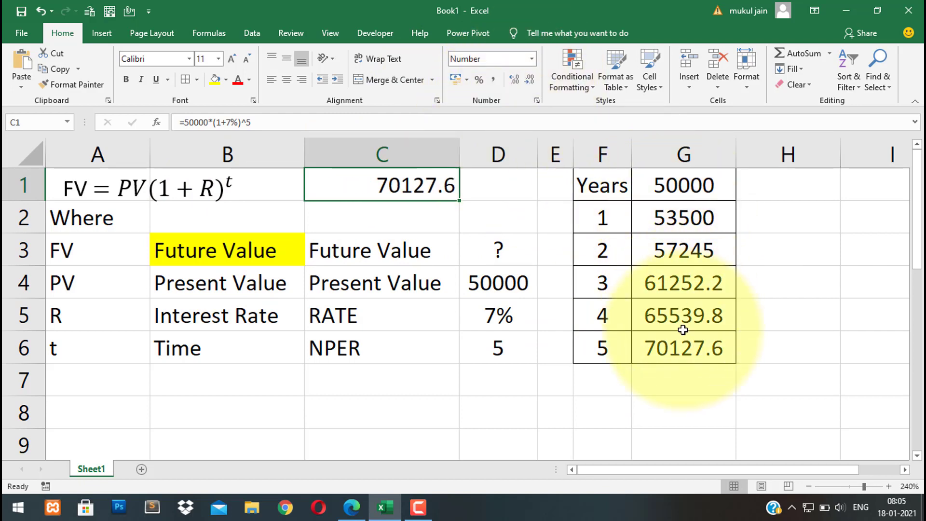
Fill C1 and G6 with yellow to highlight the matching results.
click(212, 80)
click(646, 347)
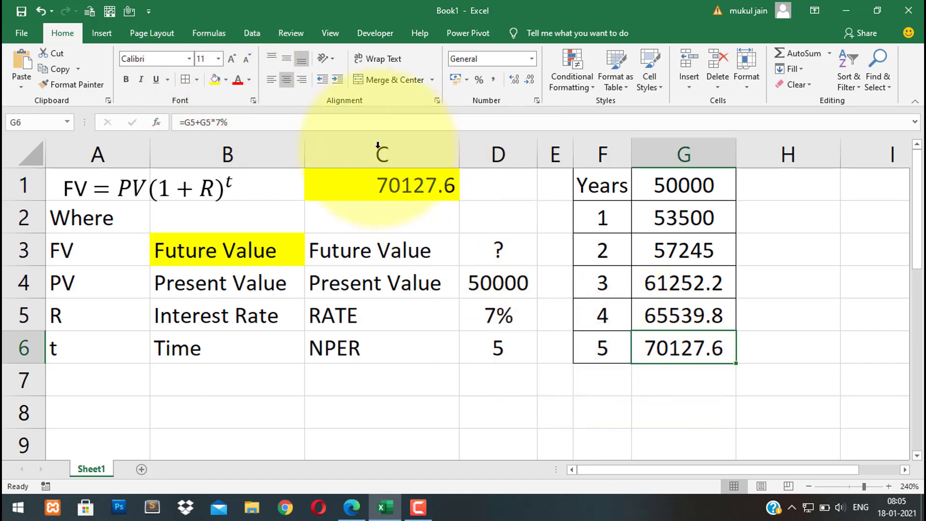
click(212, 80)
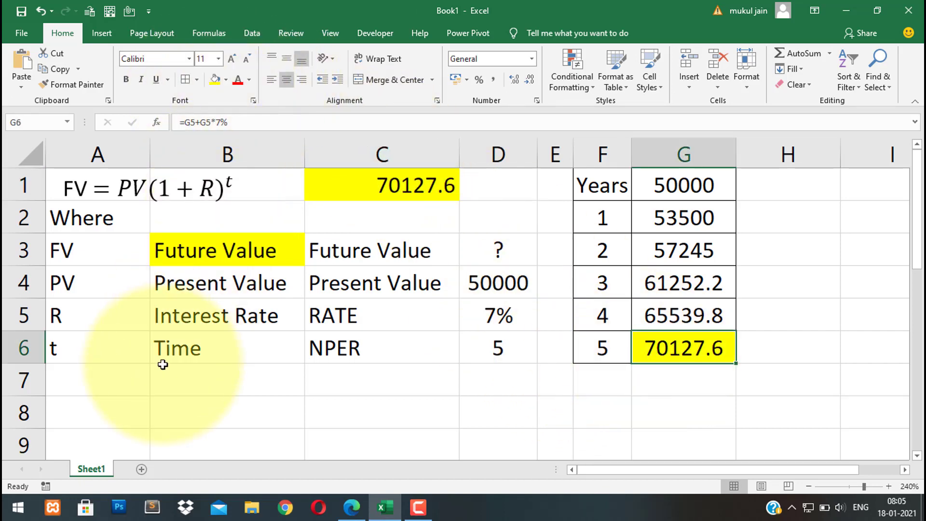
key(Left)
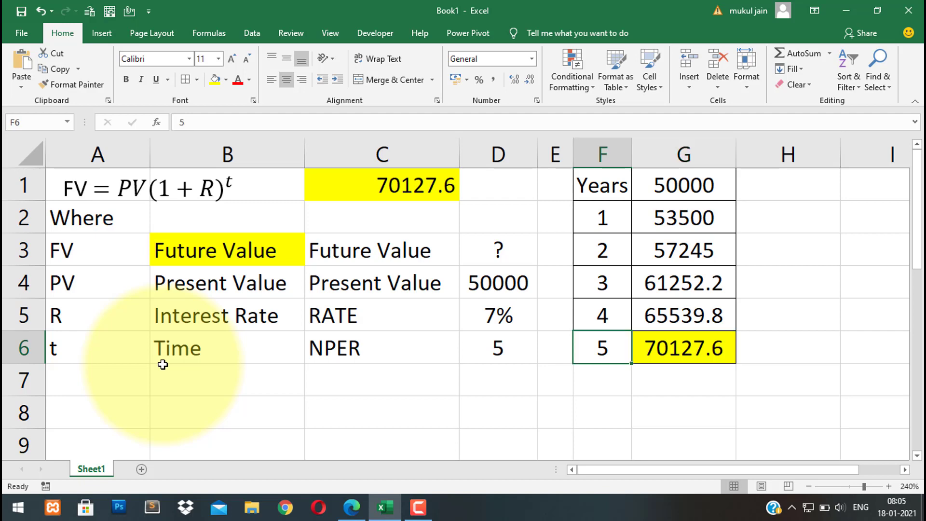
key(Left)
key(Left)
key(Left)
key(Left)
key(Left)
key(Down)
key(Down)
key(Down)
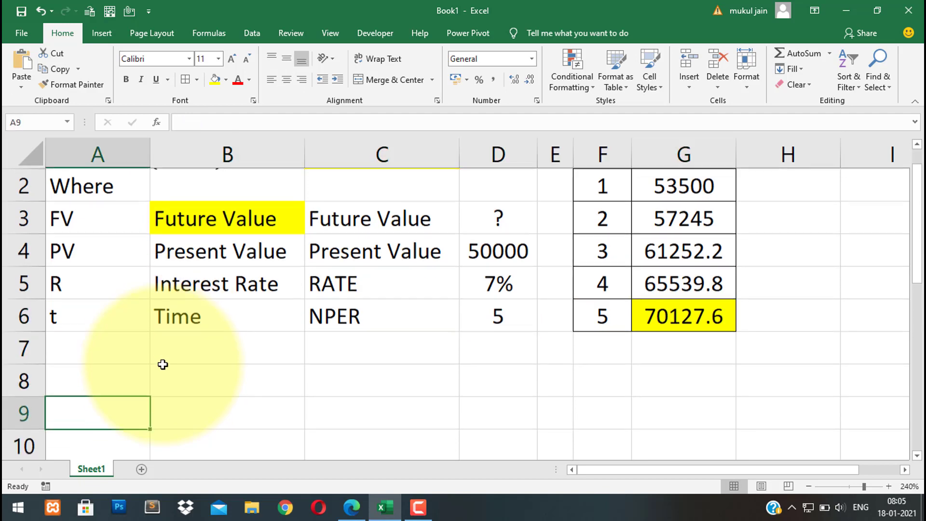
key(Up)
key(Up)
key(Up)
key(Up)
key(Up)
key(Up)
key(Up)
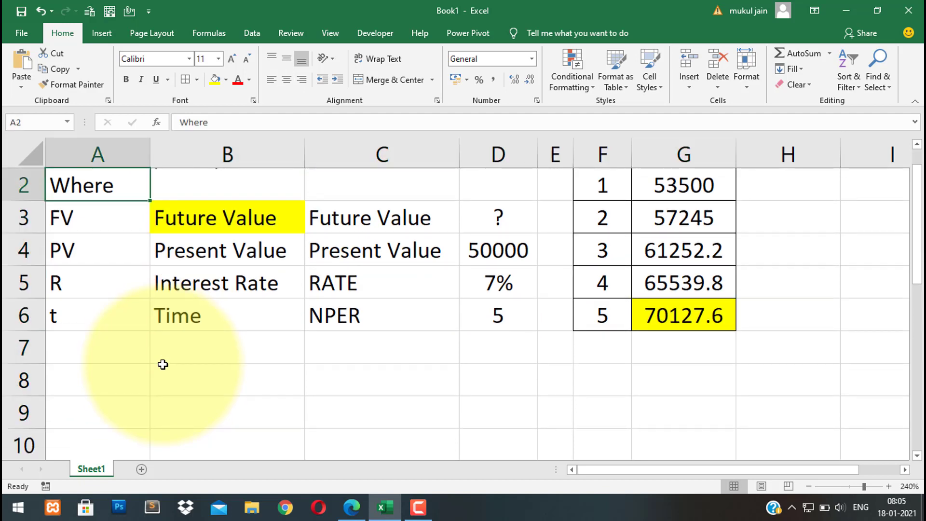
key(Up)
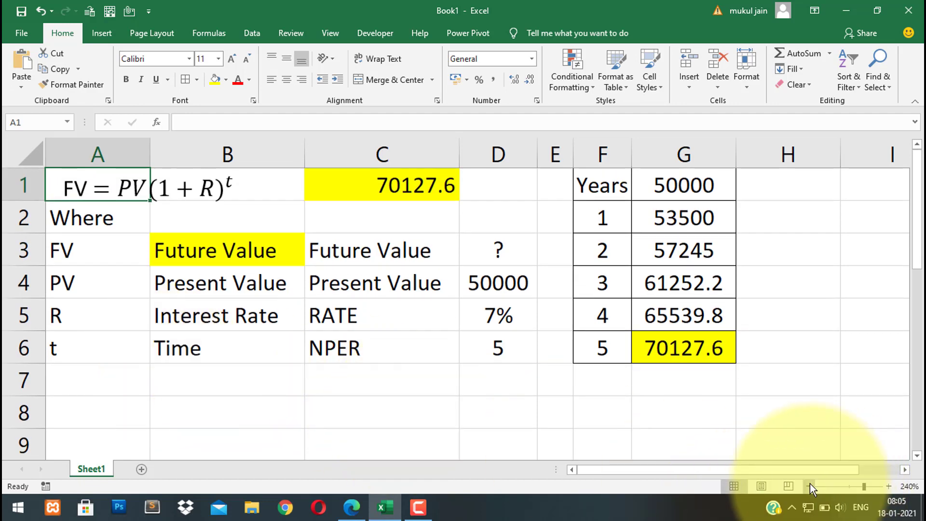
Zoom the sheet out and start =FV( in cell B8 from the autocomplete list.
click(808, 486)
click(808, 486)
click(808, 486)
click(808, 486)
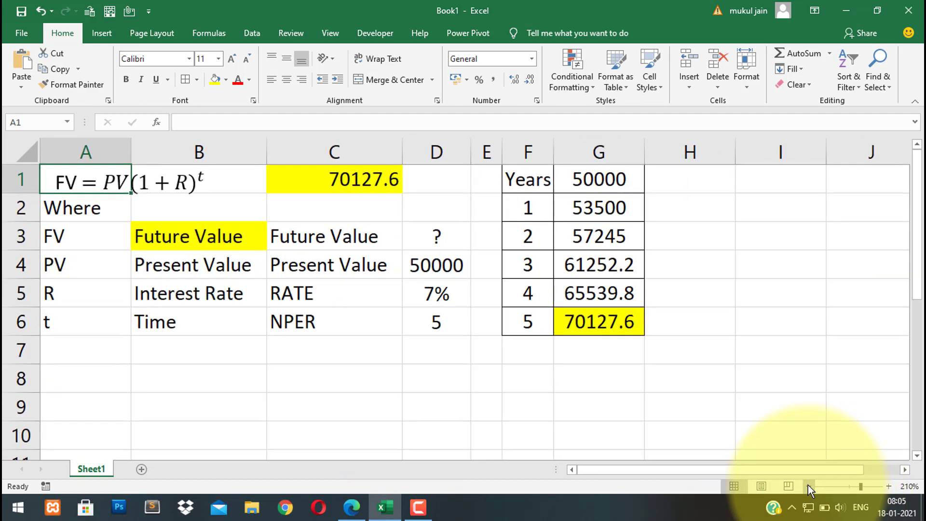
click(149, 373)
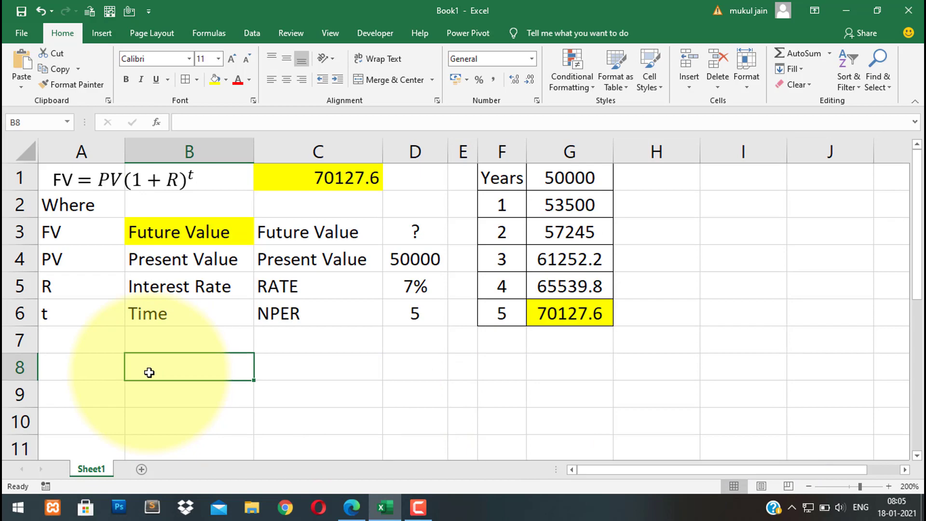
click(89, 366)
click(198, 373)
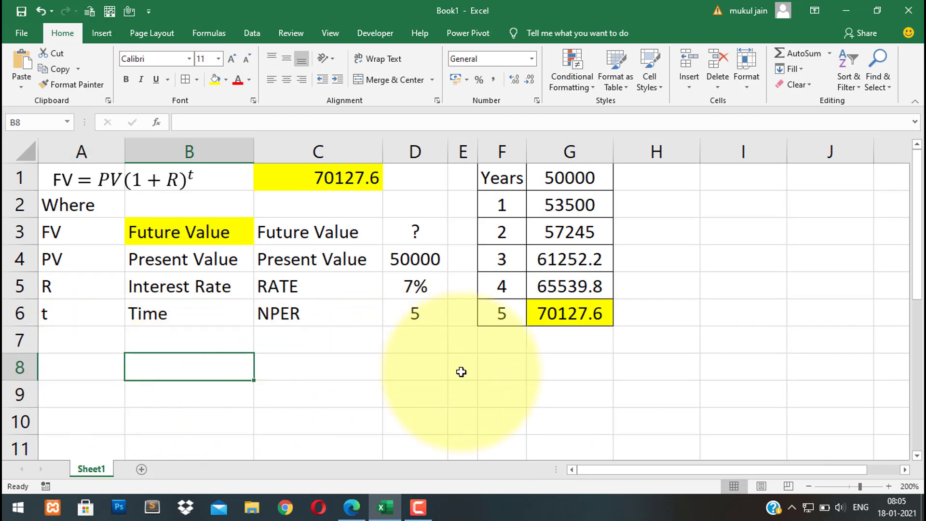
text(=)
text(fv)
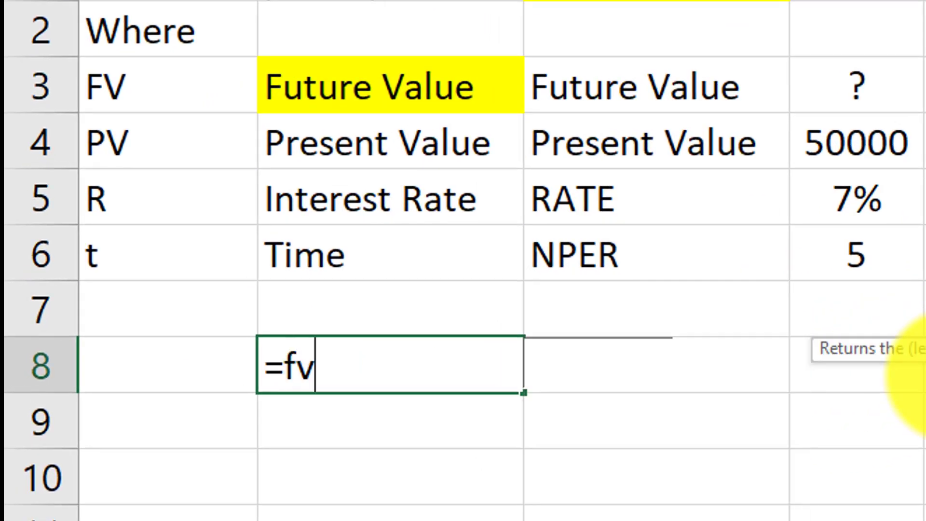
key(Tab)
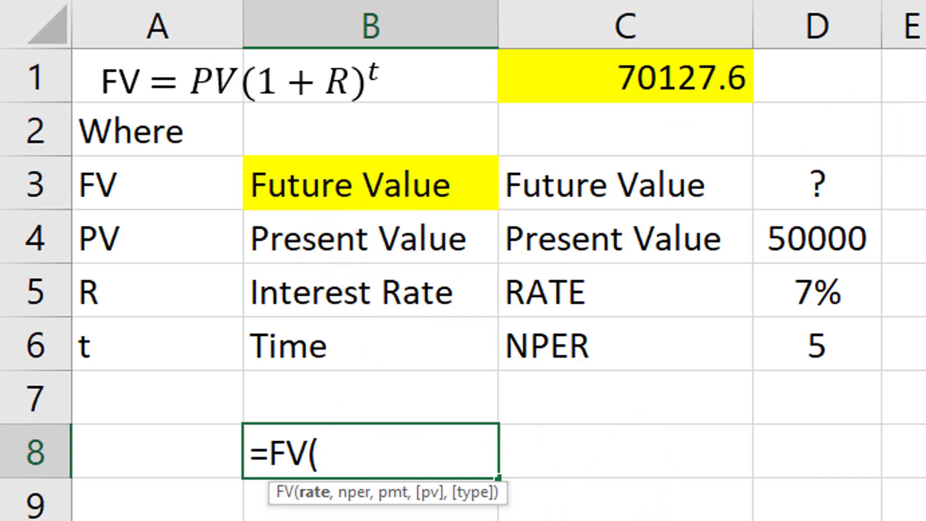
Complete =FV(D5,D6,,-D4) in B8, returning ₹70,127.59.
text(7)
key(BackSpace)
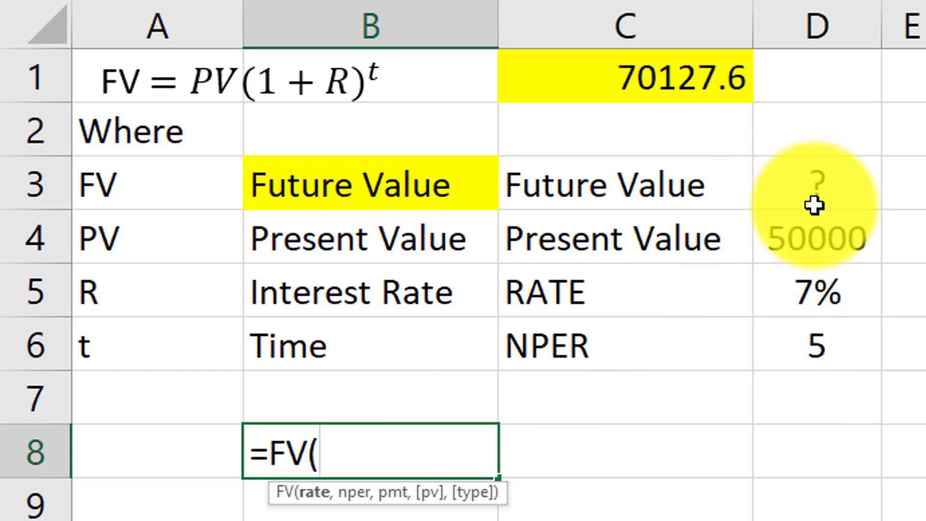
click(814, 288)
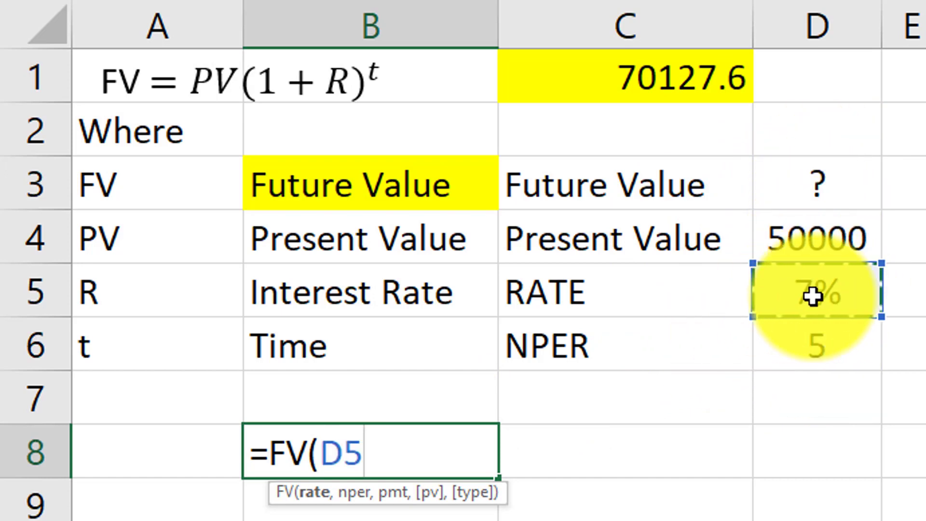
text(,)
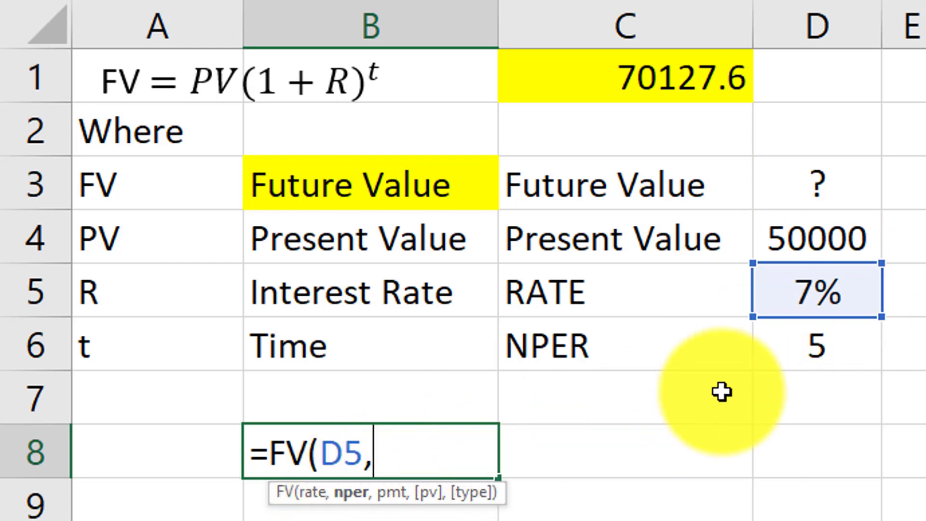
click(846, 340)
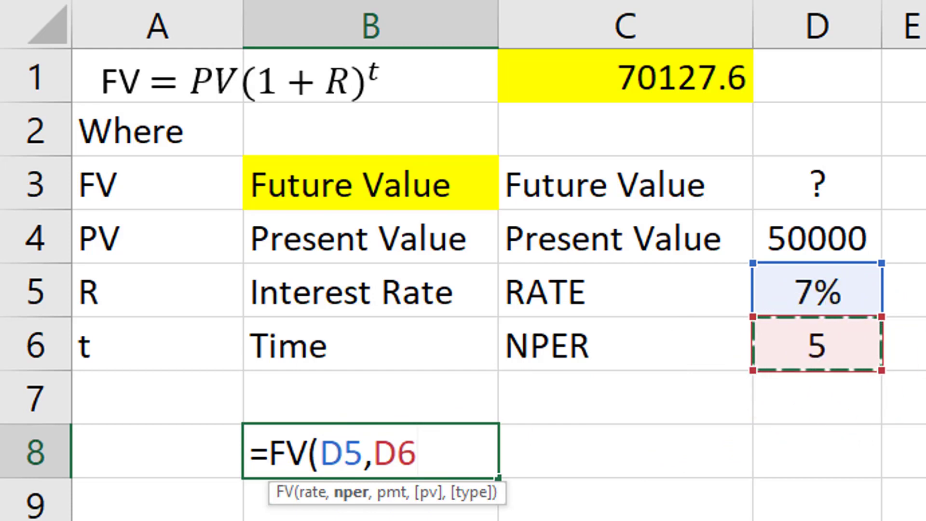
text(,)
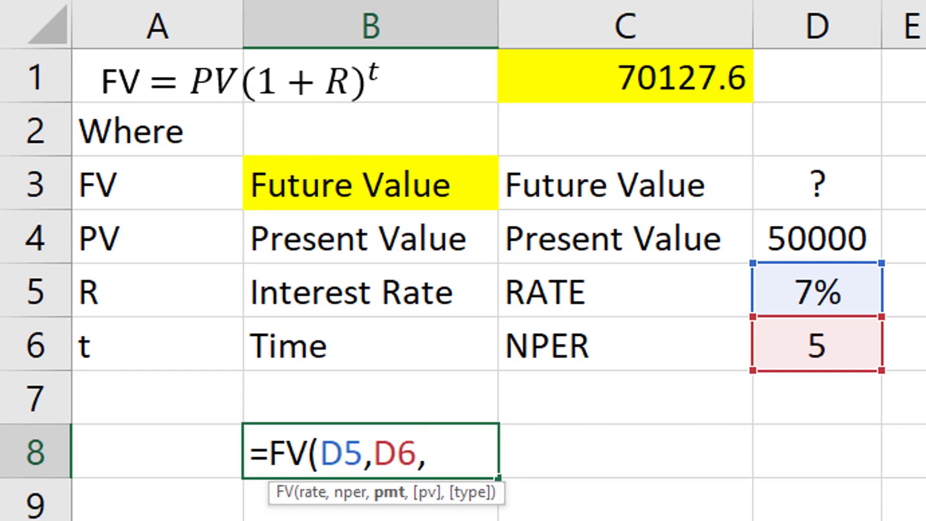
text(,)
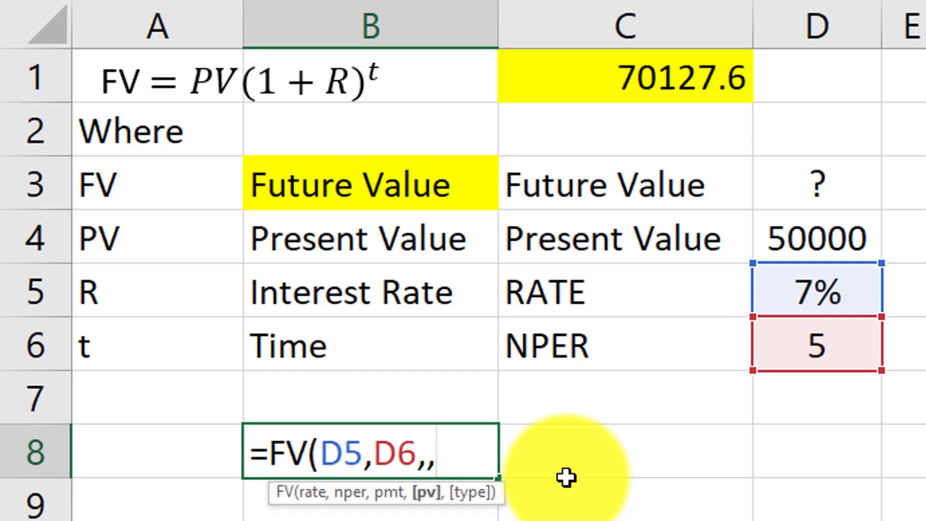
text(-)
click(807, 236)
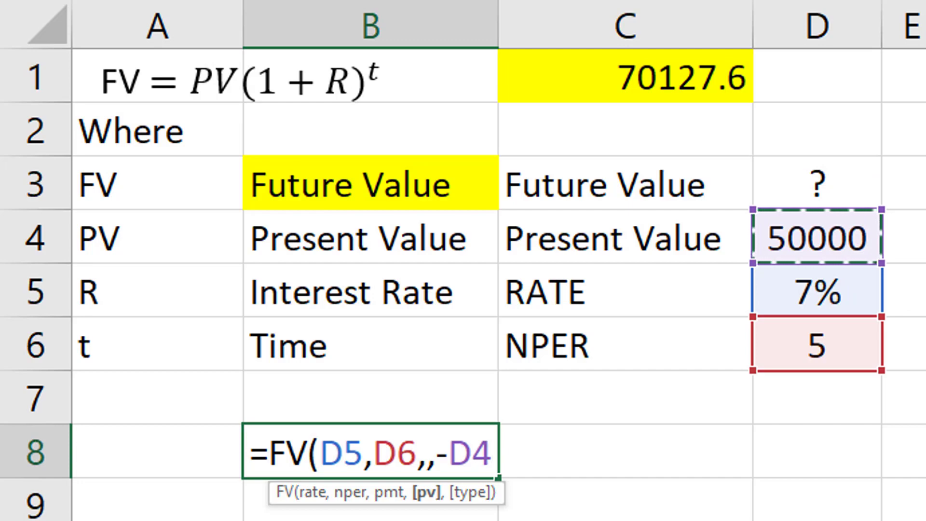
text())
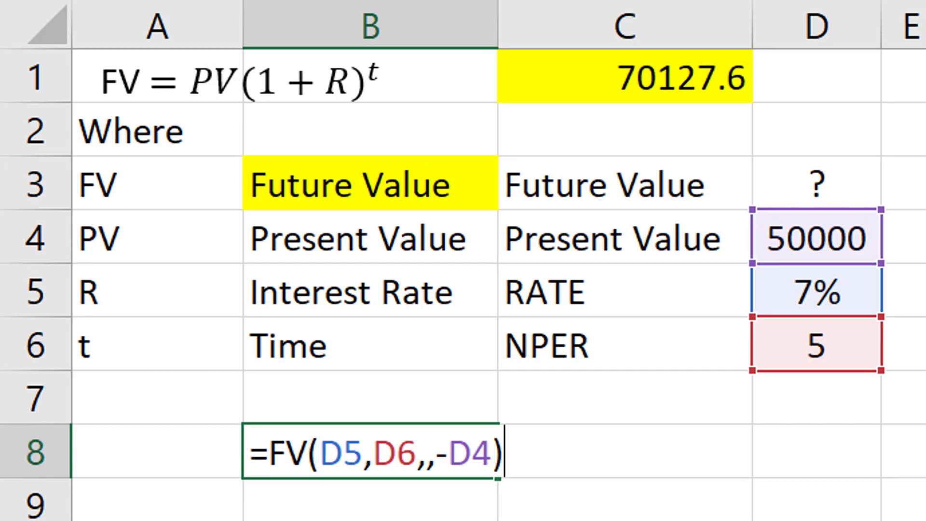
key(Return)
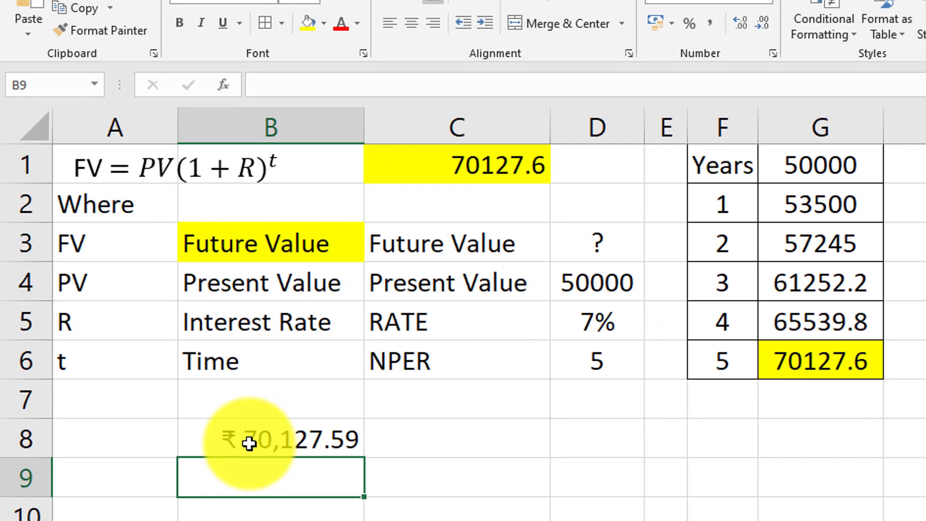
Type the label FV into A8 beside the B8 result.
click(249, 439)
click(109, 444)
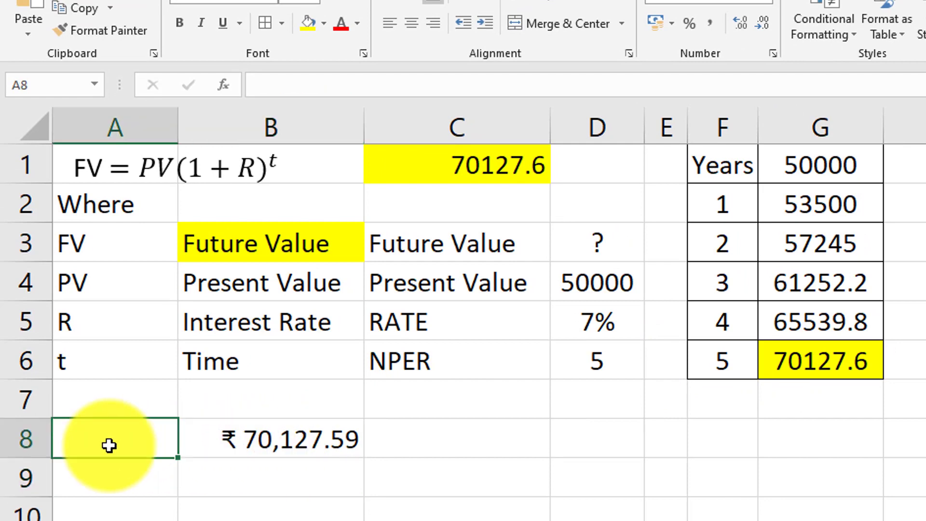
text(f)
key(BackSpace)
text(FV)
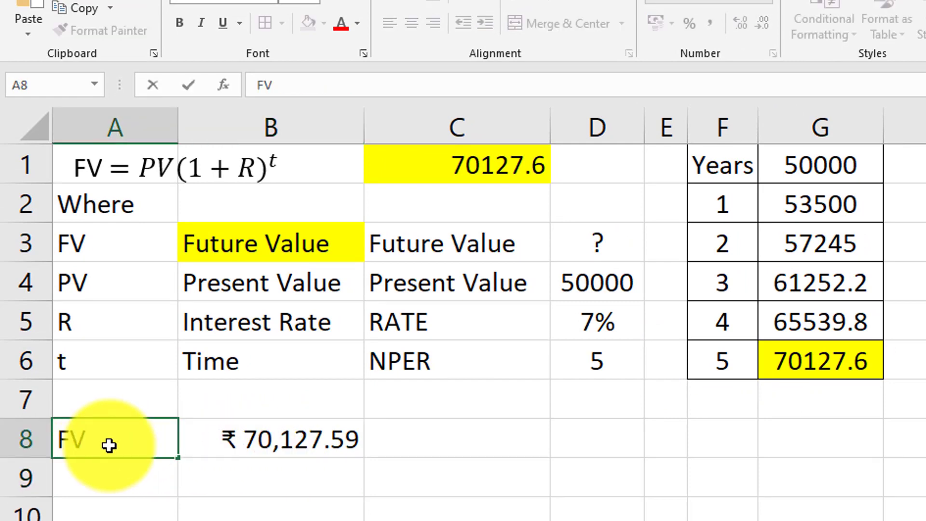
key(Tab)
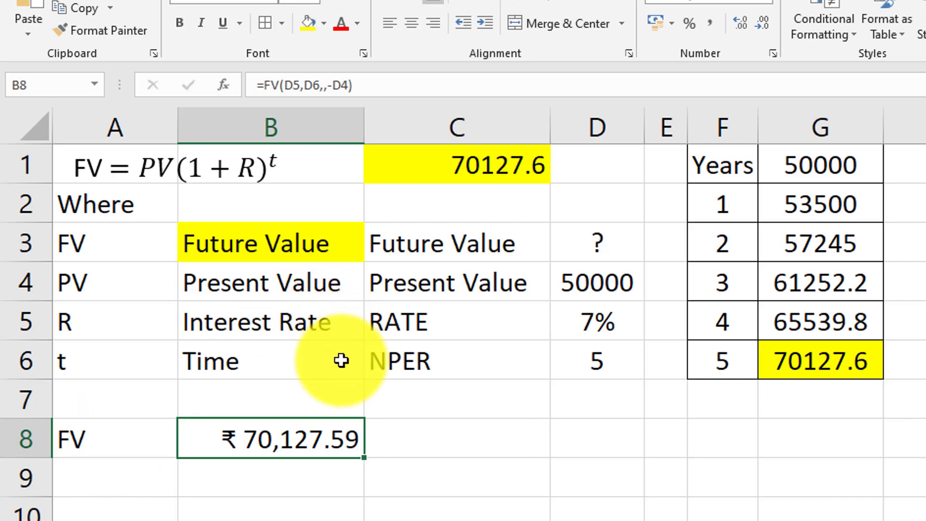